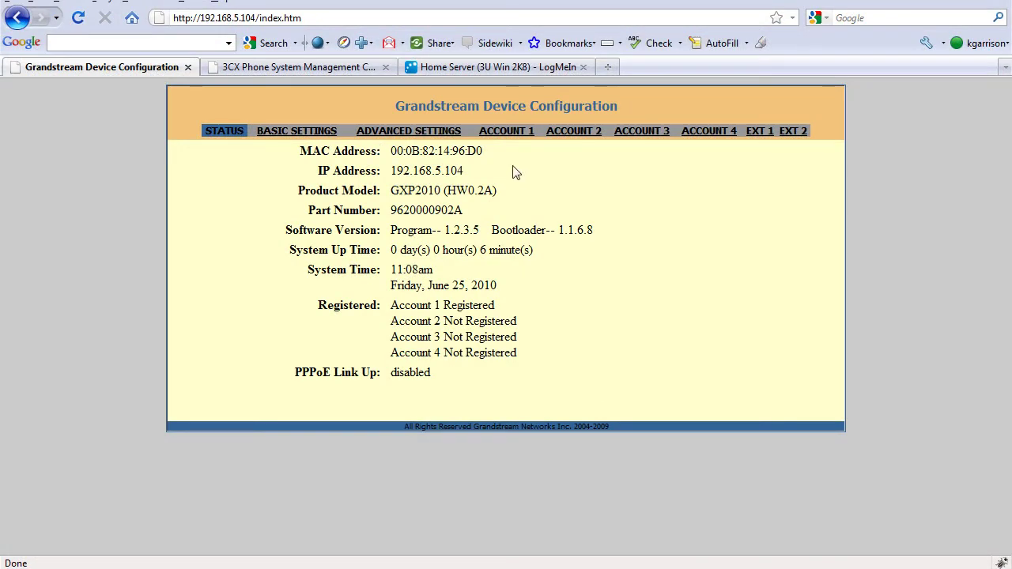
- Examine the phone's Account 1 settings, from the SIP server and authentication fields through the voice mail, DTMF and call options
left_click(510, 134)
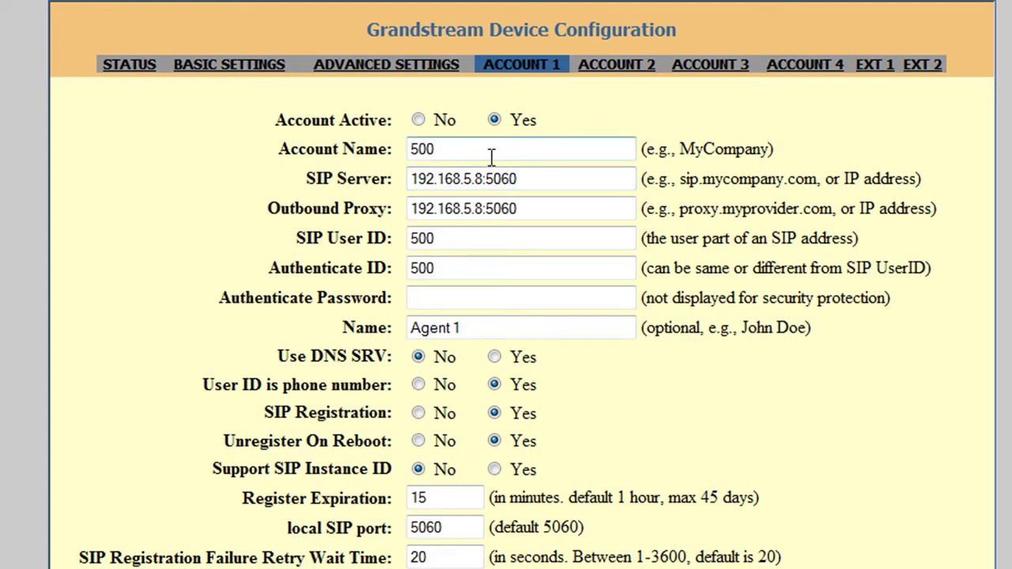
left_click(490, 156)
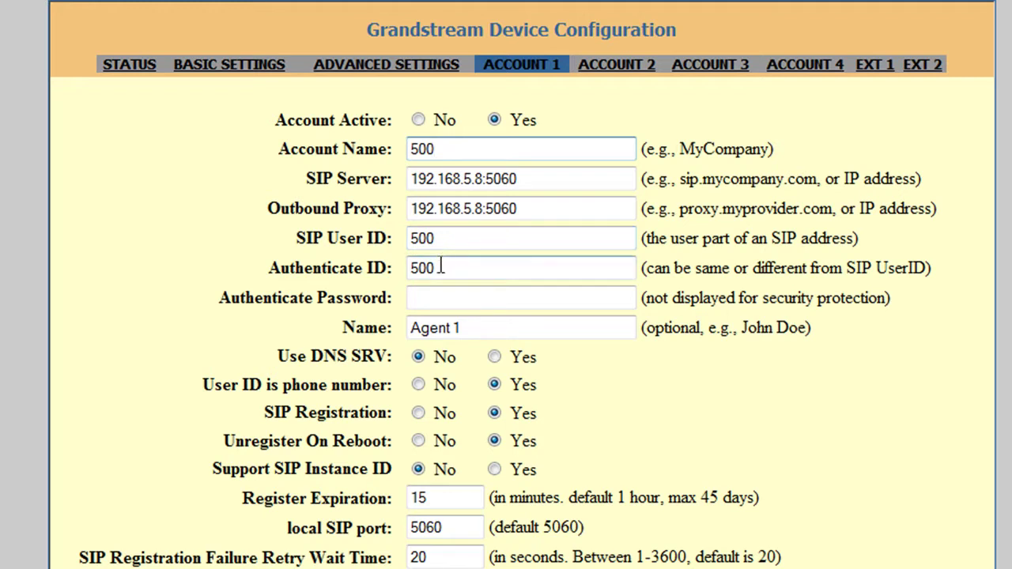
left_click(429, 298)
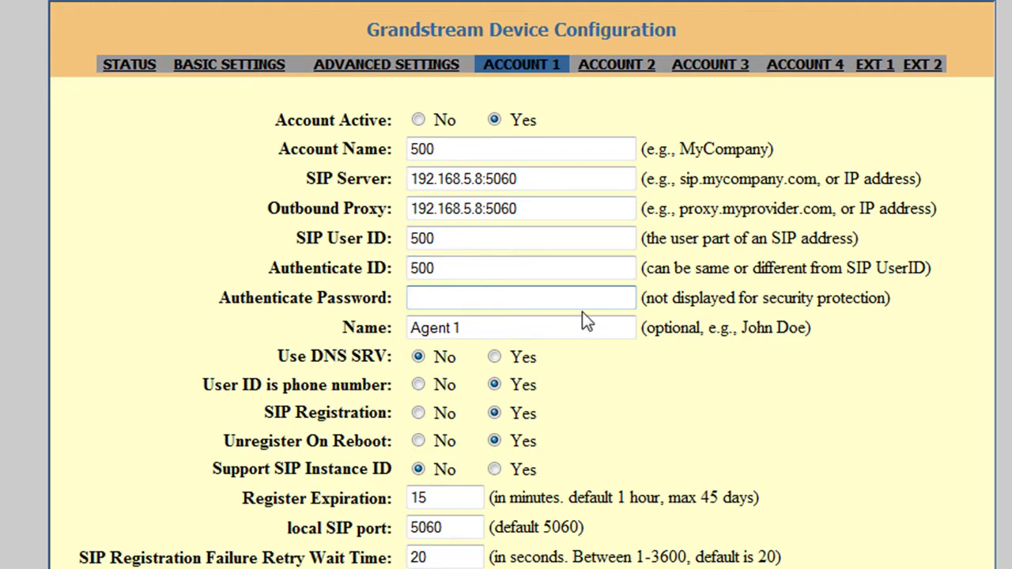
scroll(582, 312, "down", 3)
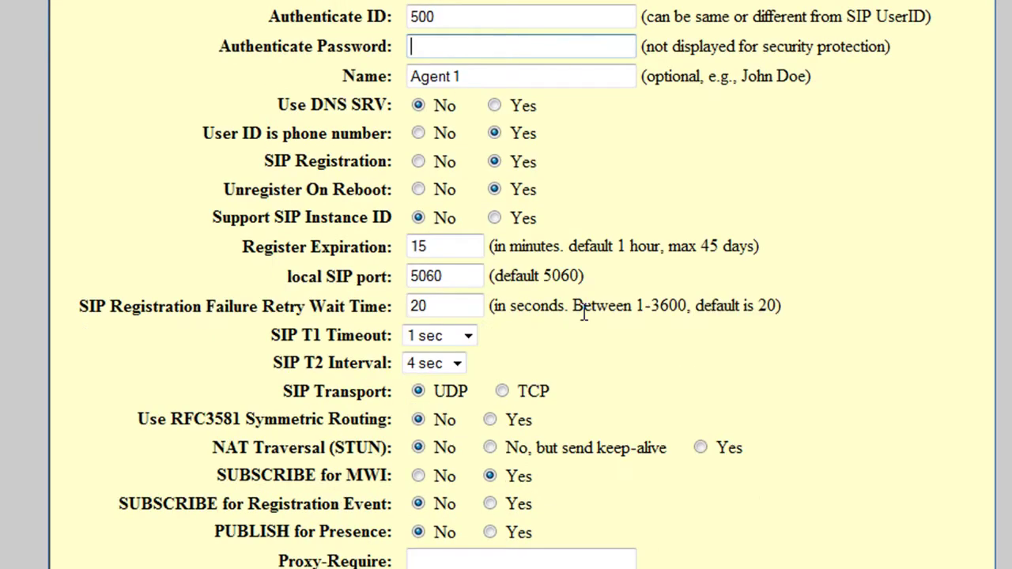
scroll(582, 312, "down", 2)
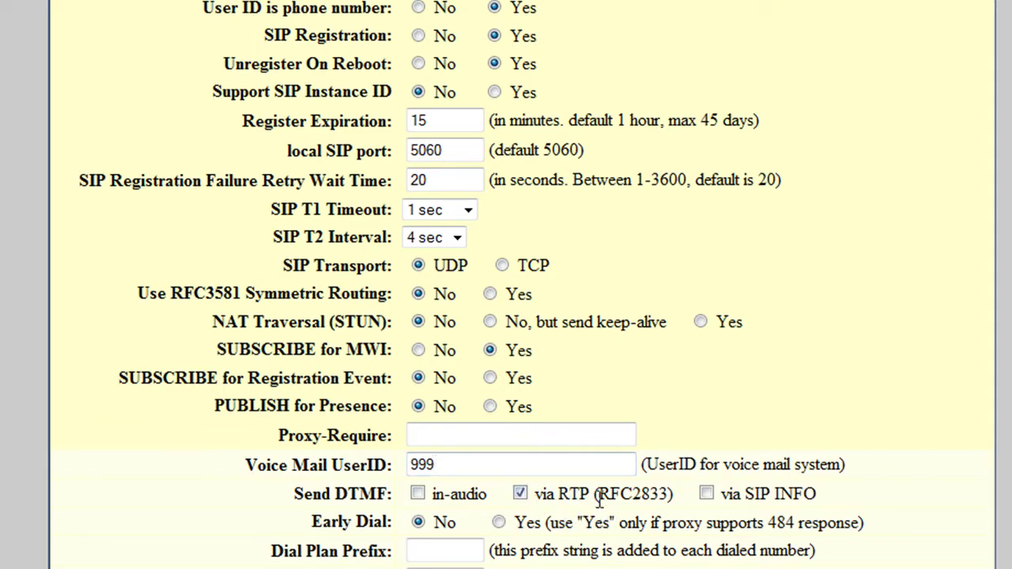
scroll(589, 493, "down", 8)
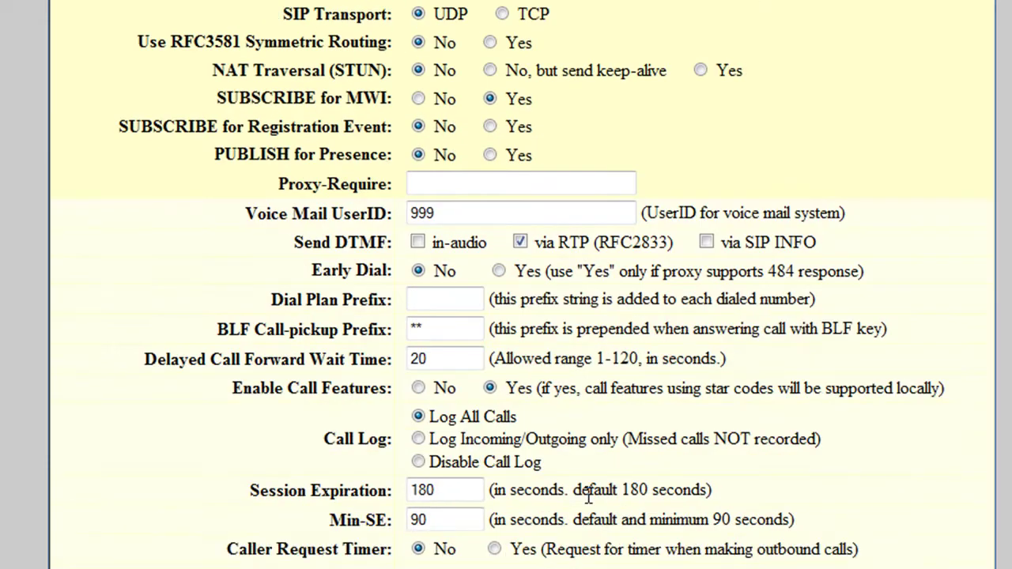
scroll(588, 495, "down", 2)
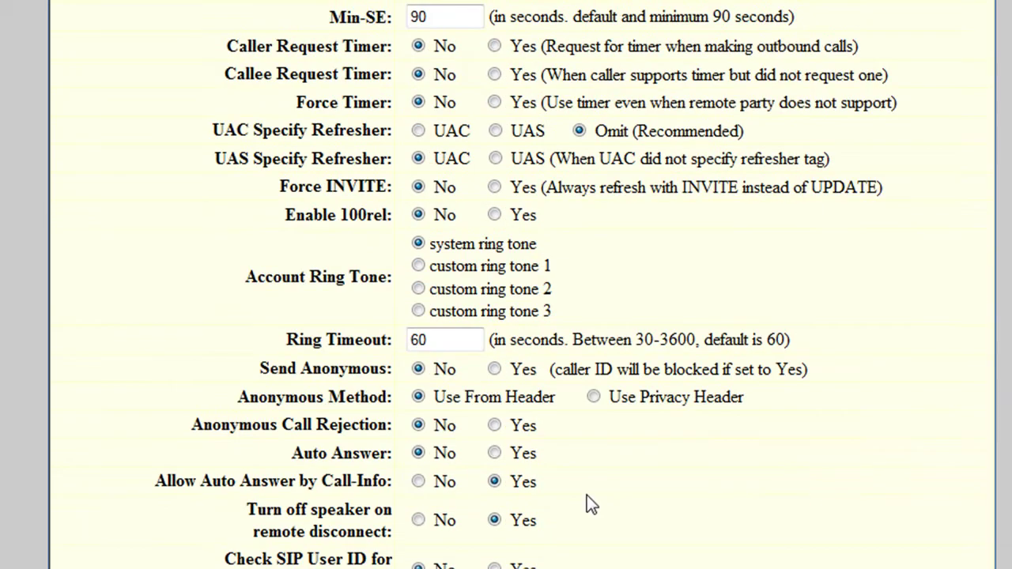
scroll(587, 495, "down", 2)
scroll(586, 495, "down", 2)
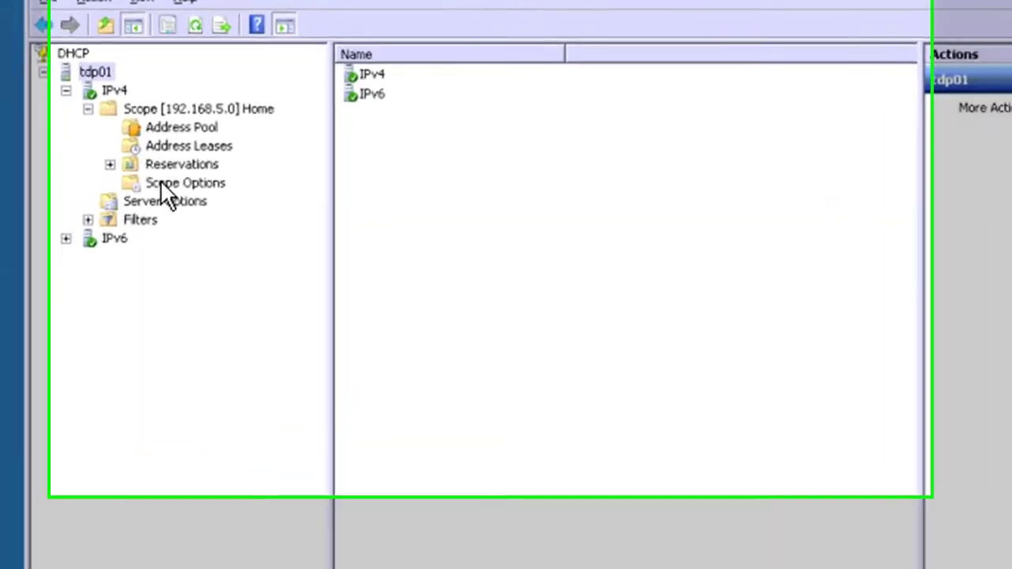
- Switch to the DHCP console and check option 066 Boot Server Host Name in the Home scope's options
left_click(229, 136)
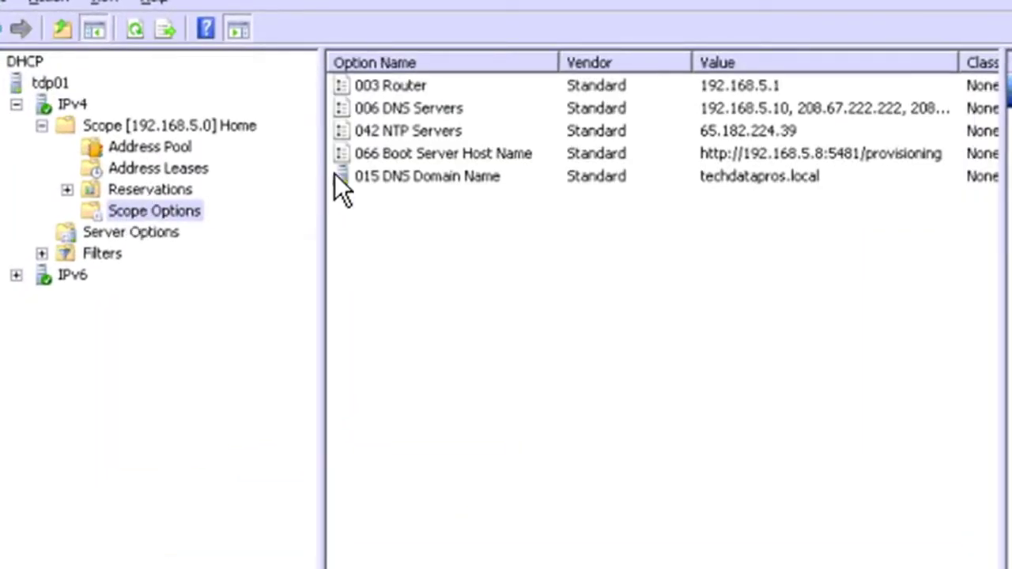
double_click(408, 155)
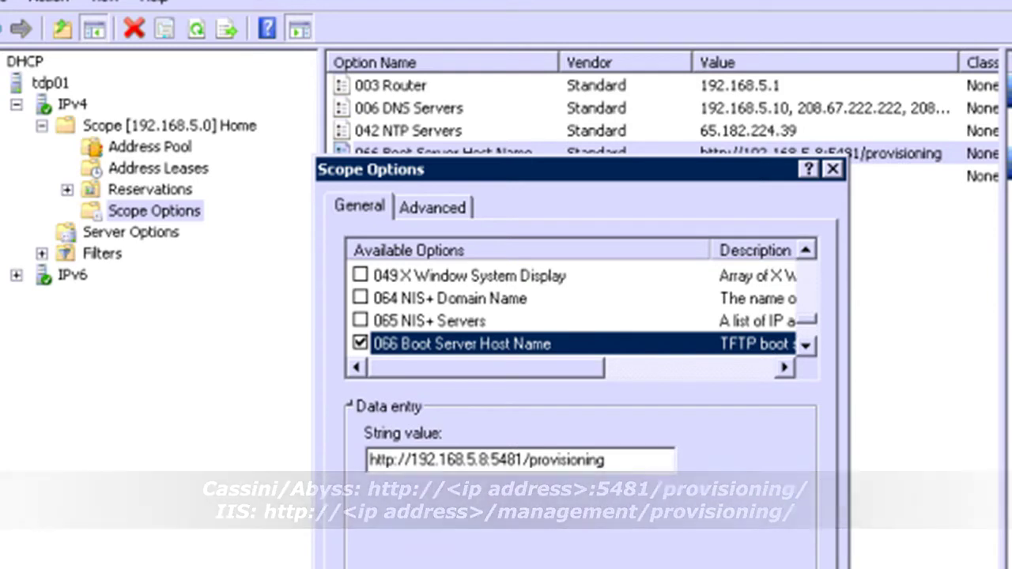
key("Return")
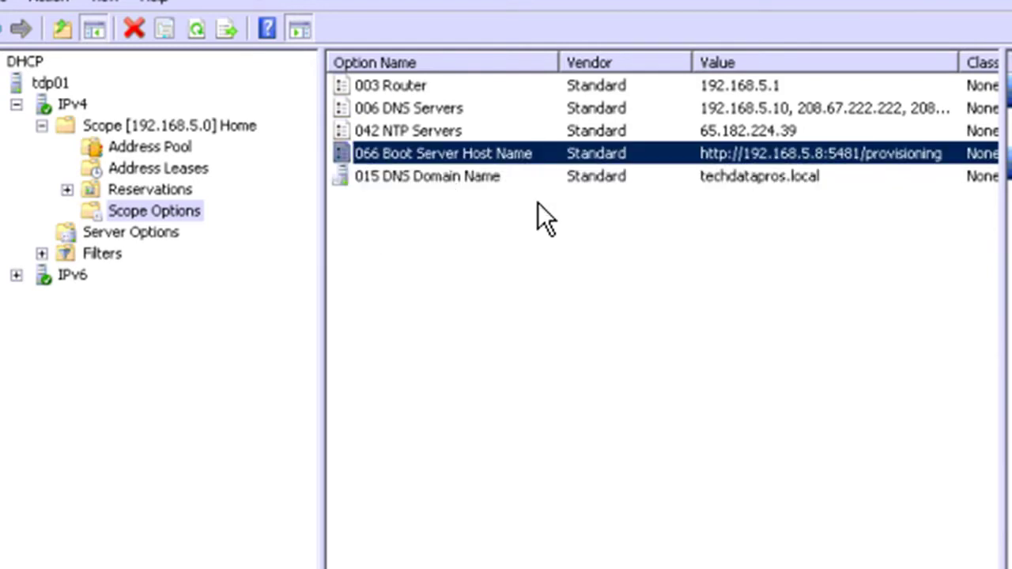
- Open the option configuration for the Home scope, select 066 Boot Server Host Name in the available options, and close it
left_click(465, 225)
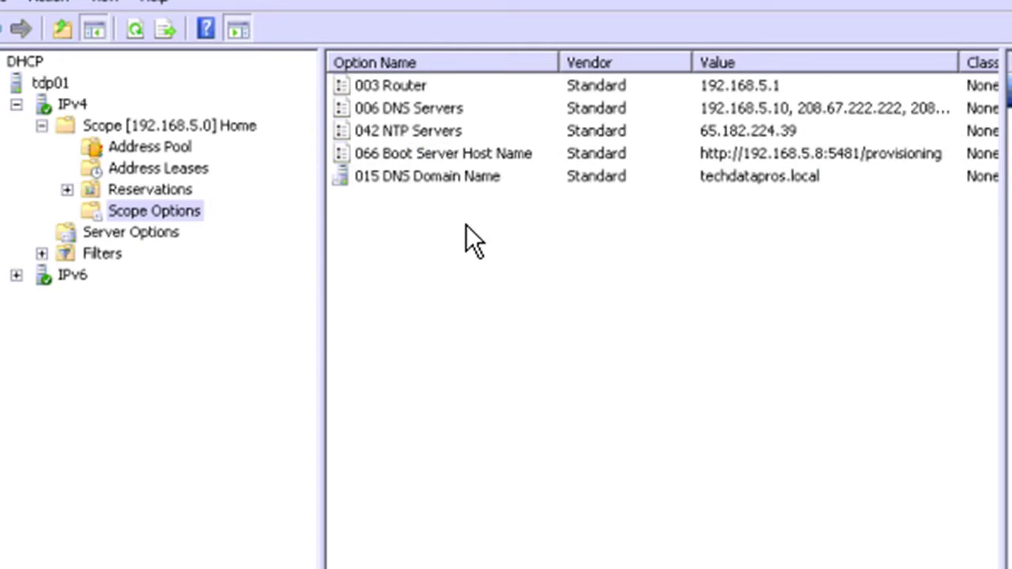
right_click(466, 225)
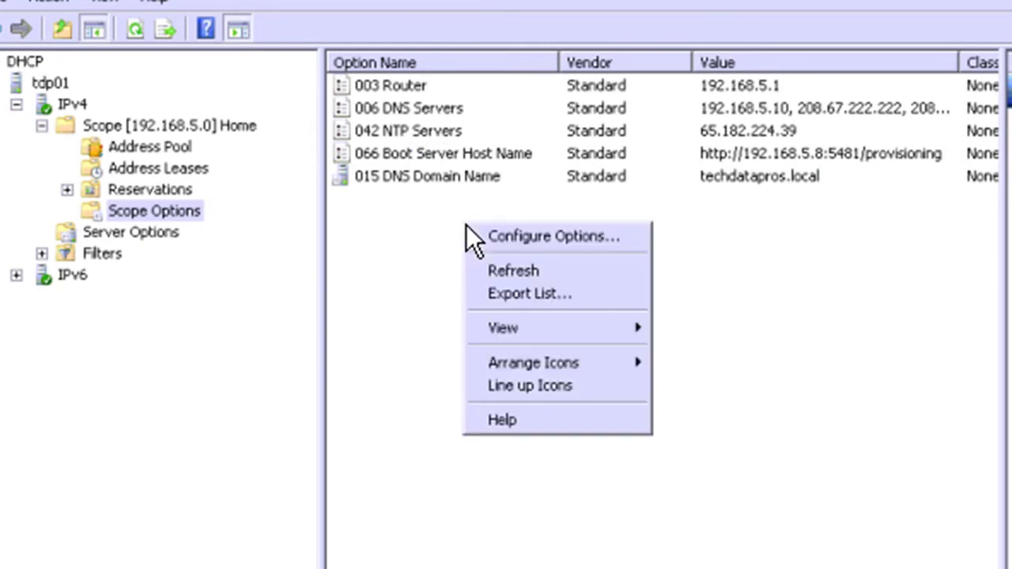
left_click(521, 238)
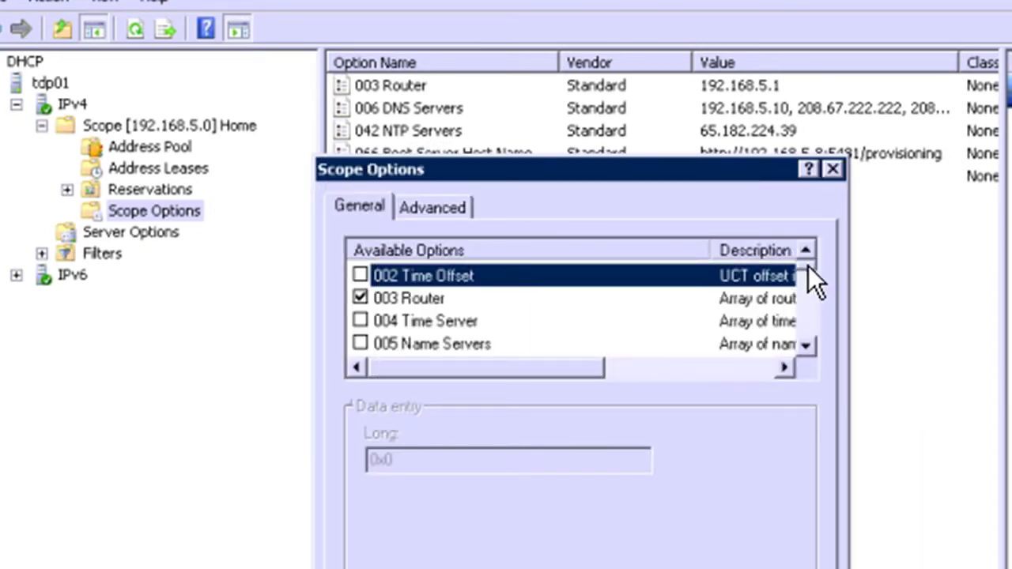
left_click_drag(807, 268, 804, 342)
left_click(427, 300)
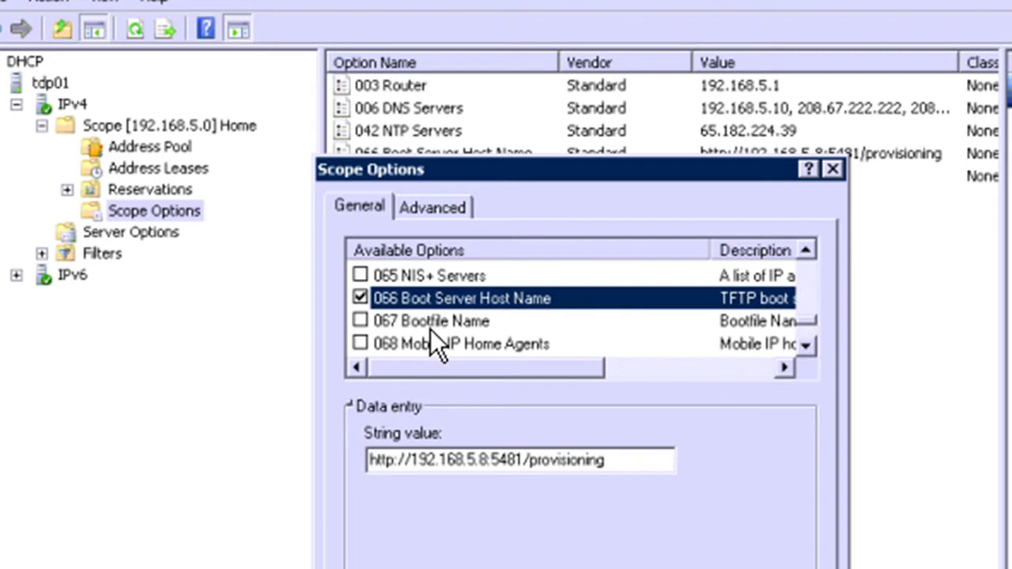
key("Return")
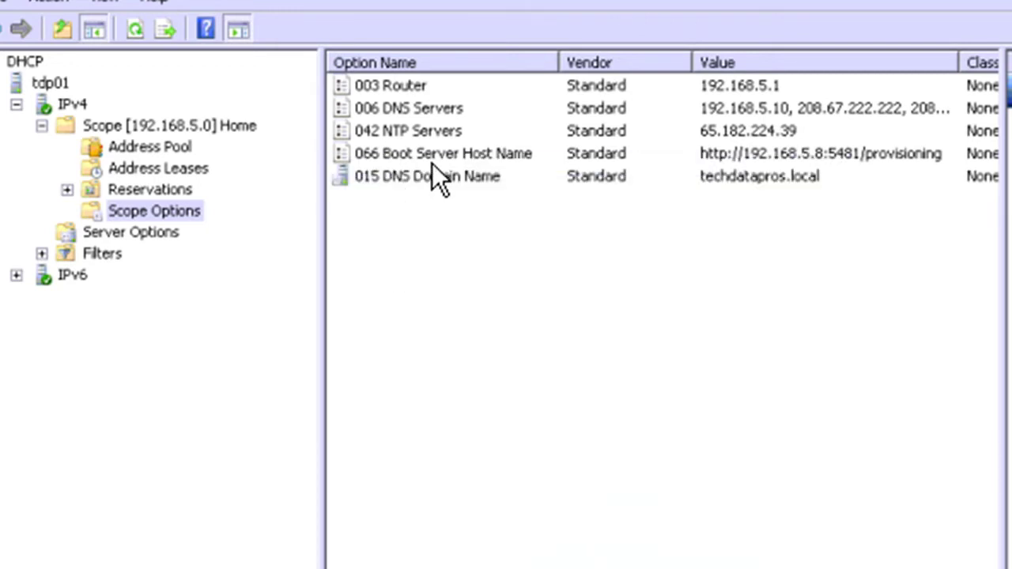
- Restart the DHCP service on server tdp01
left_click(58, 83)
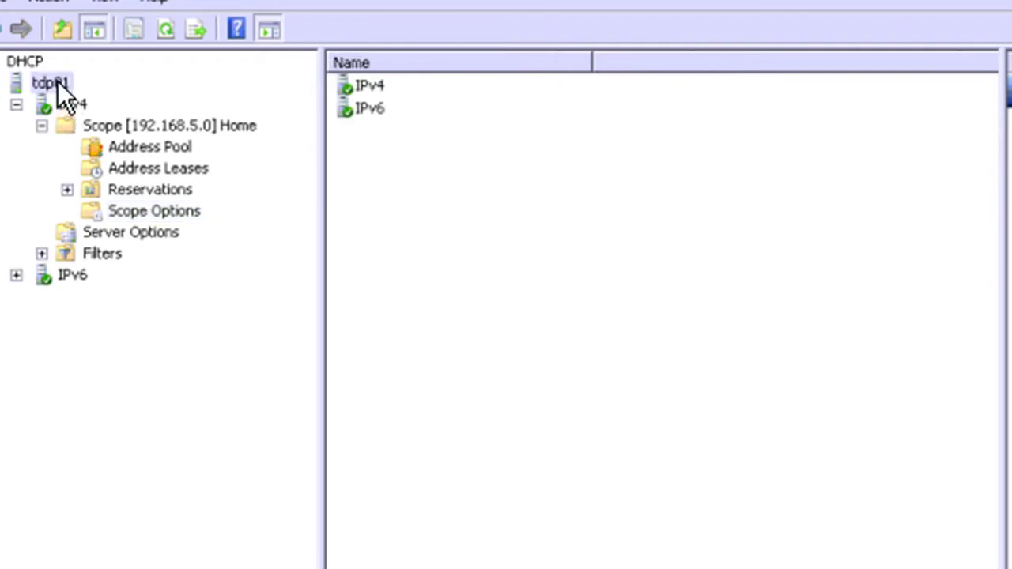
right_click(64, 85)
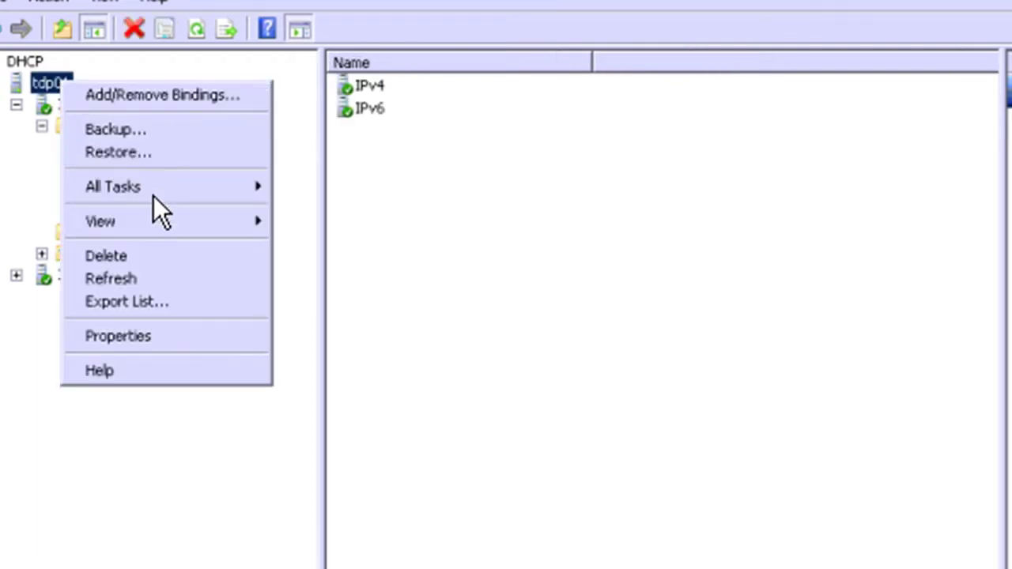
mouse_move(170, 187)
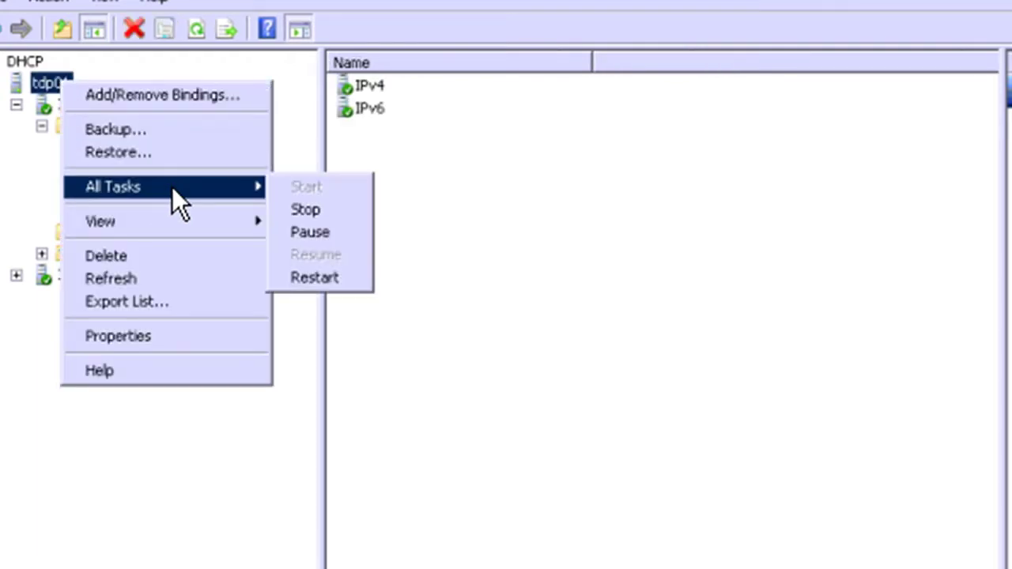
left_click(328, 279)
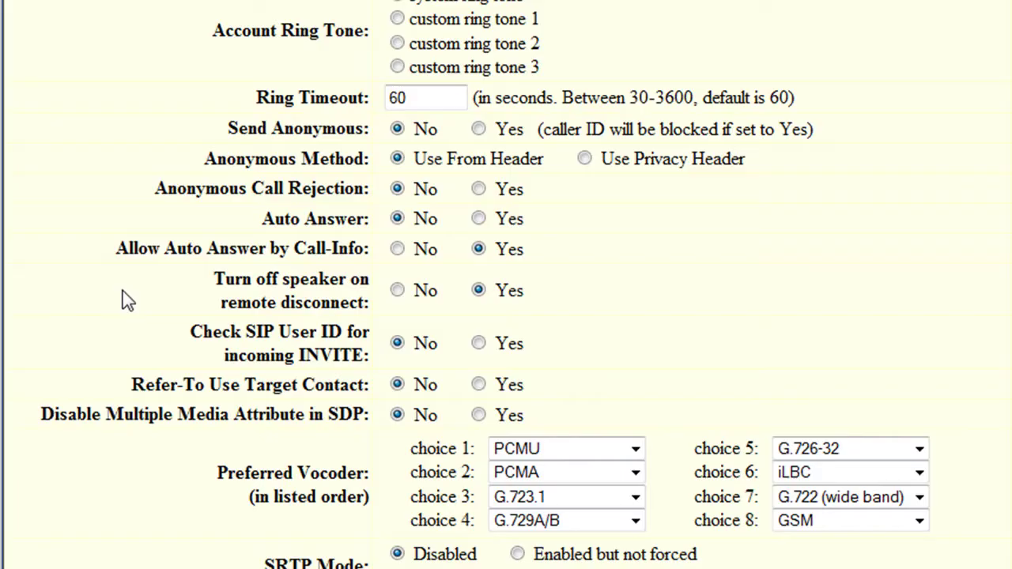
- Return to the Grandstream device configuration and inspect the Config Server Path in the advanced firmware upgrade and provisioning settings
scroll(122, 293, "up", 5)
scroll(126, 298, "up", 5)
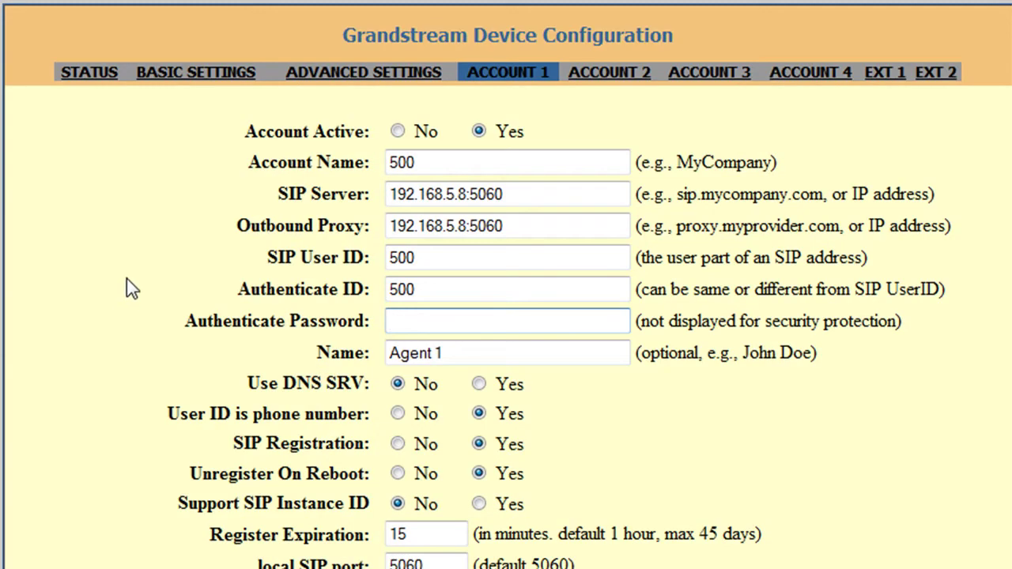
left_click(319, 87)
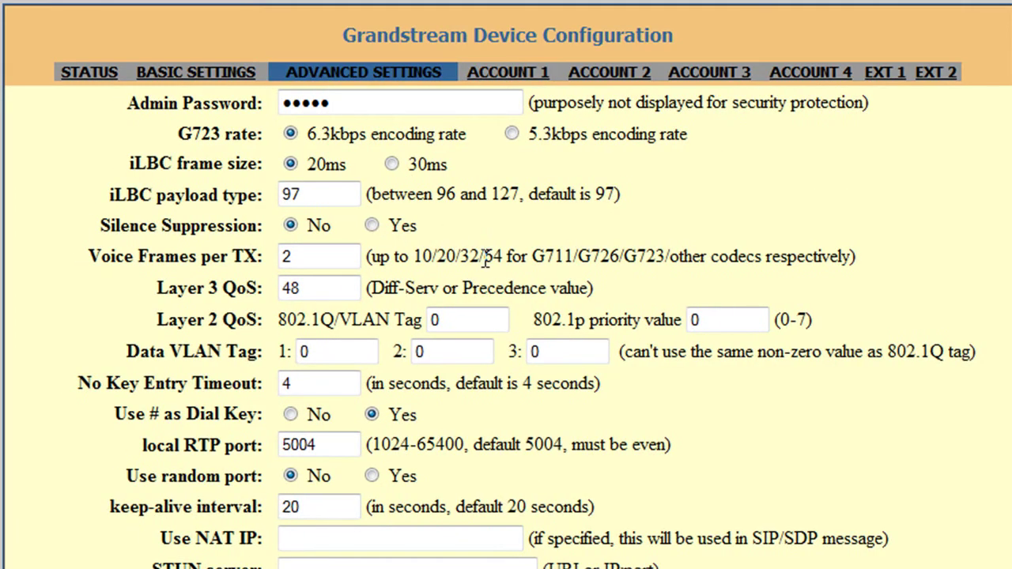
scroll(484, 261, "down", 2)
scroll(485, 261, "down", 3)
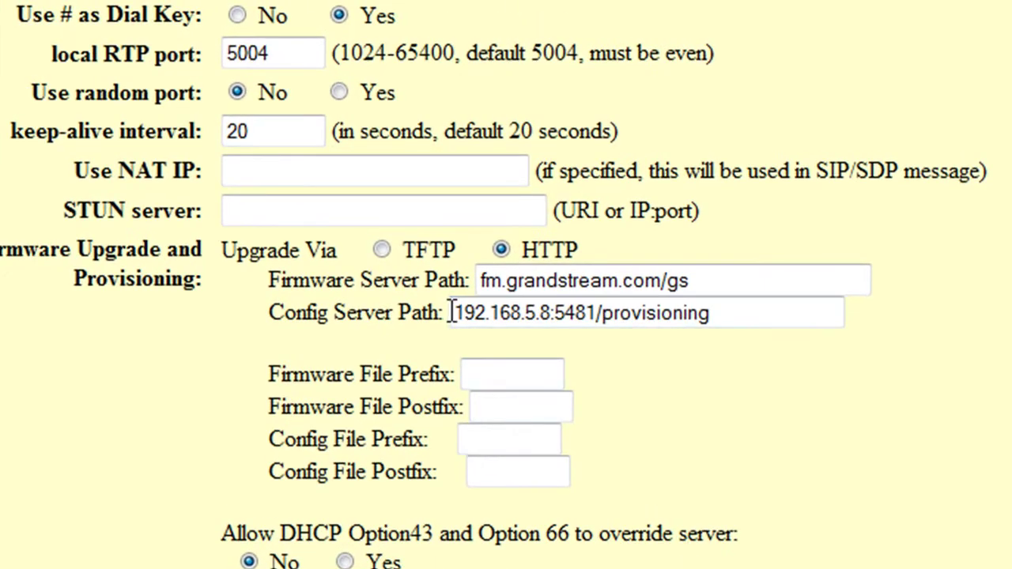
left_click(452, 313)
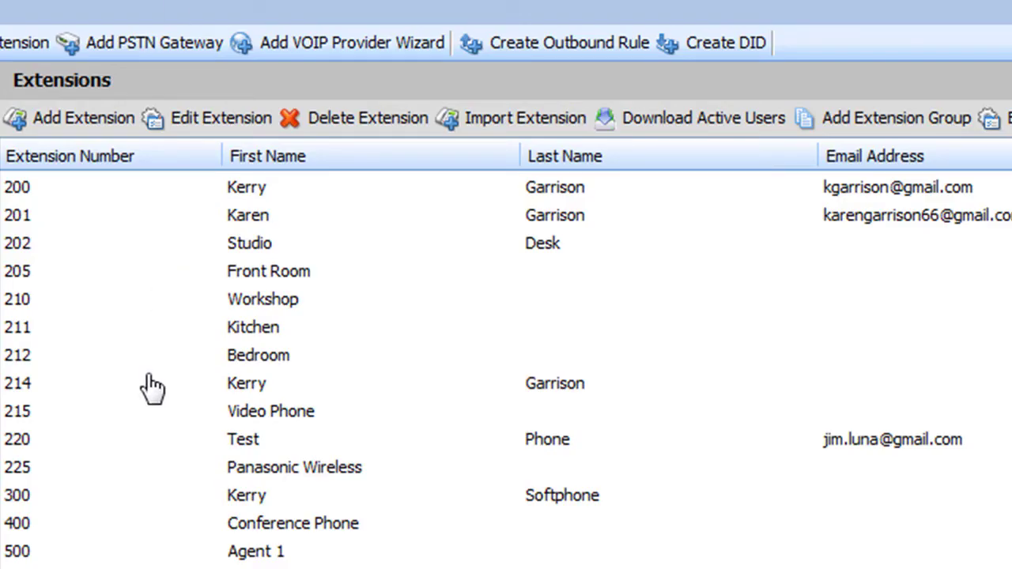
- Switch to the 3CX management console, open extension 500 for editing and review its user and authentication details
left_click(68, 556)
double_click(67, 556)
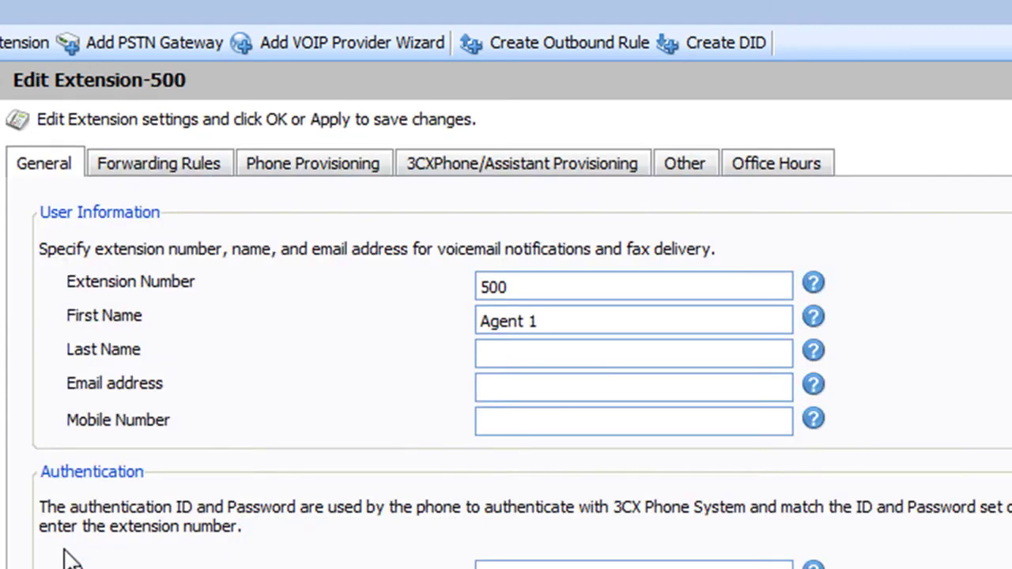
scroll(388, 392, "down", 1)
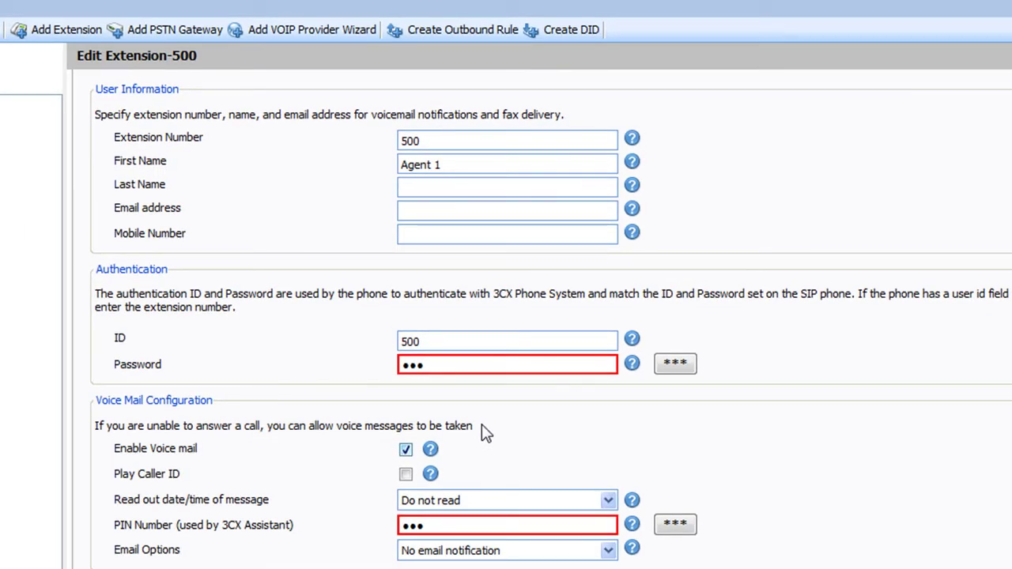
scroll(485, 432, "up", 1)
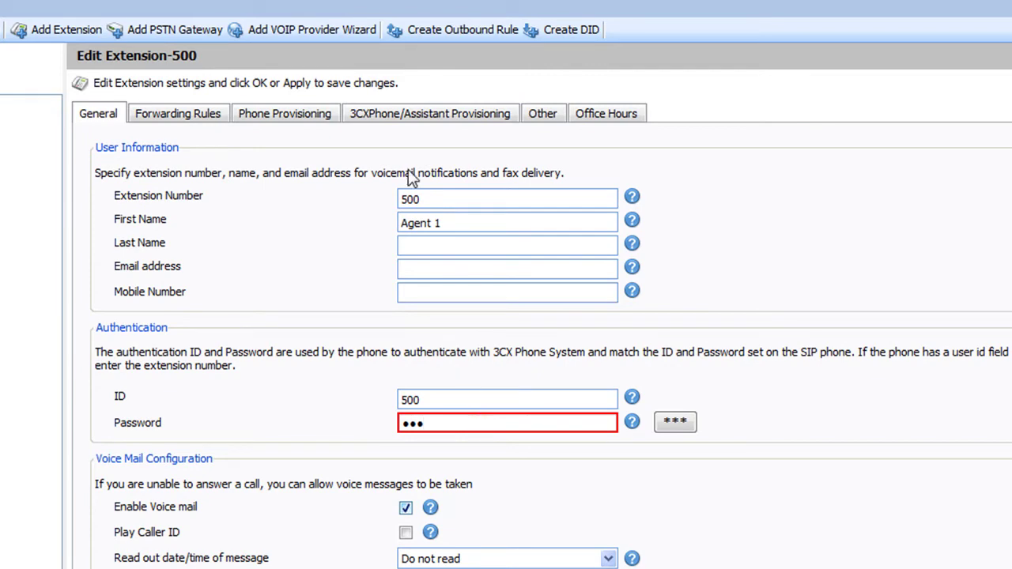
- In extension 500's phone provisioning settings, set the MAC address to 000B821496D0 and the model to GrandStream GXP-2010
left_click(285, 115)
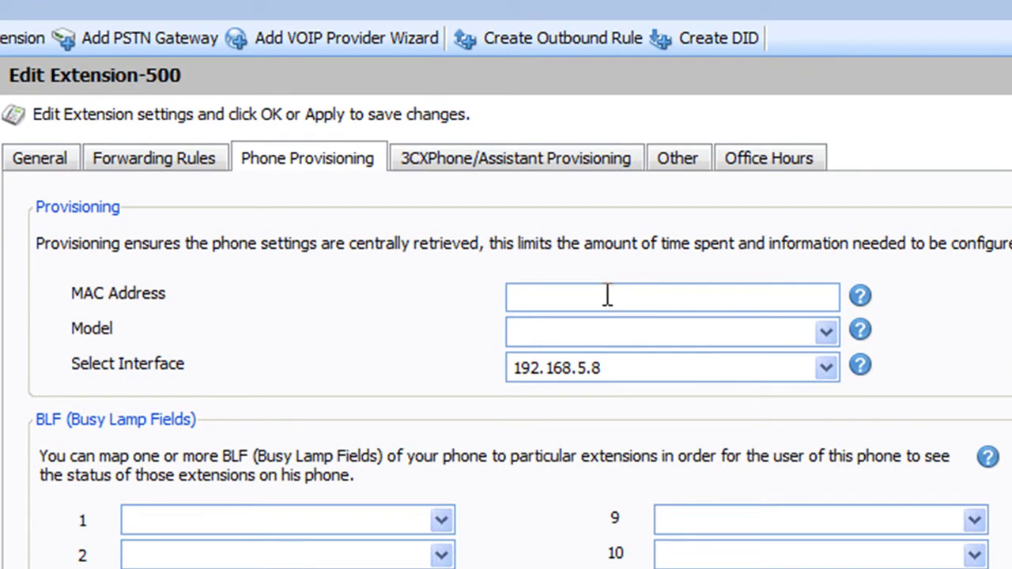
left_click(607, 296)
type("000B821496C0")
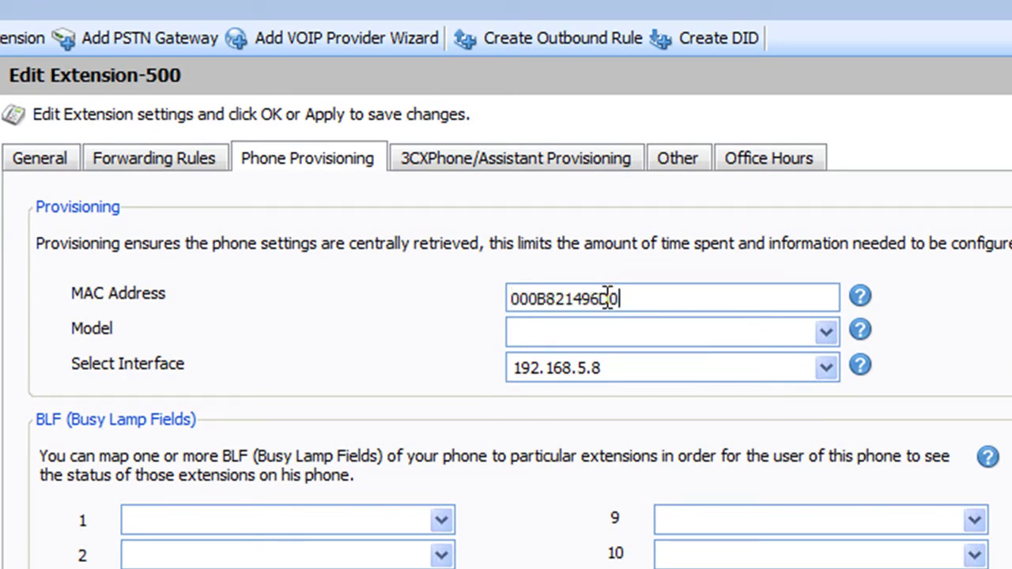
left_click(660, 345)
left_click_drag(834, 400, 830, 459)
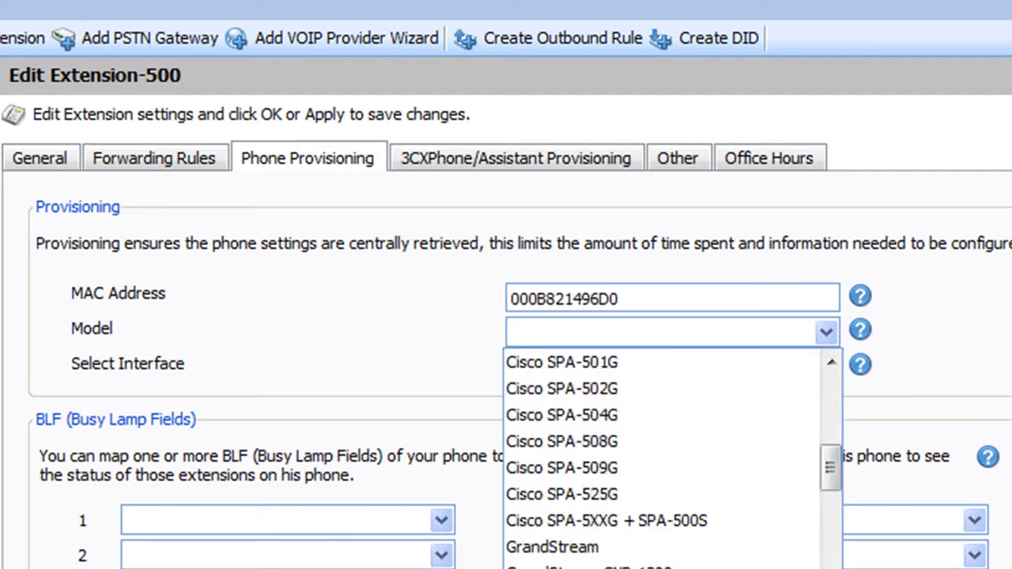
left_click(660, 333)
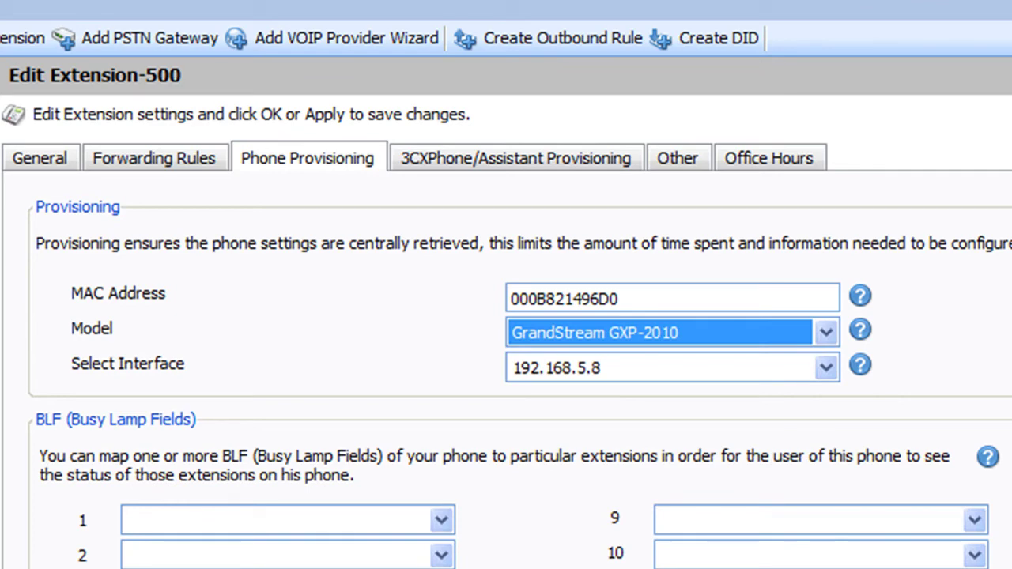
scroll(506, 332, "down", 5)
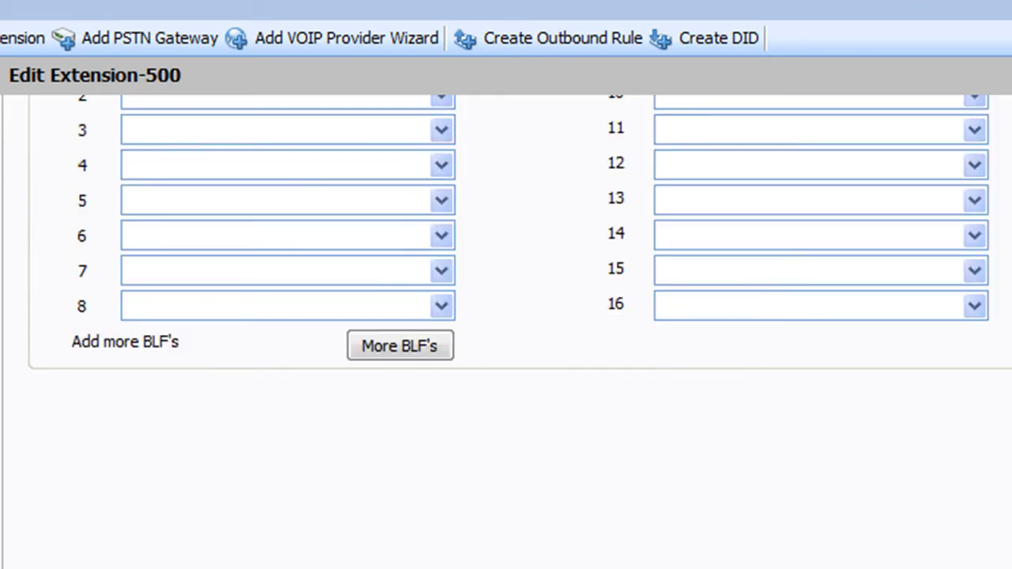